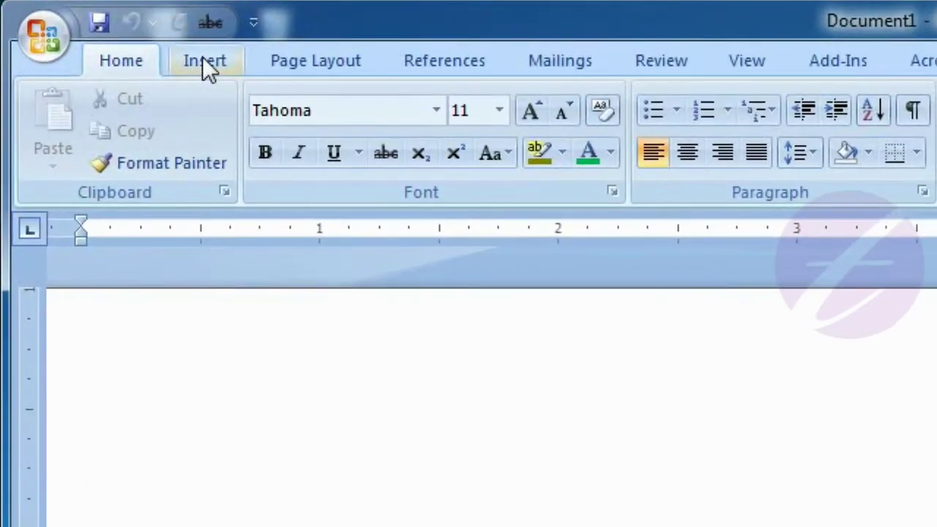
Insert a new blank equation into the empty document from the Equation dropdown.
left_click(204, 60)
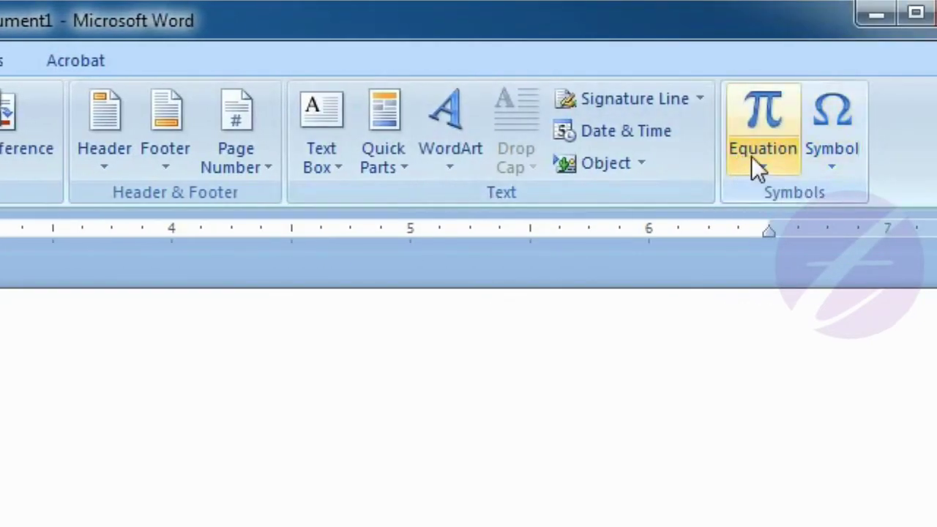
left_click(752, 161)
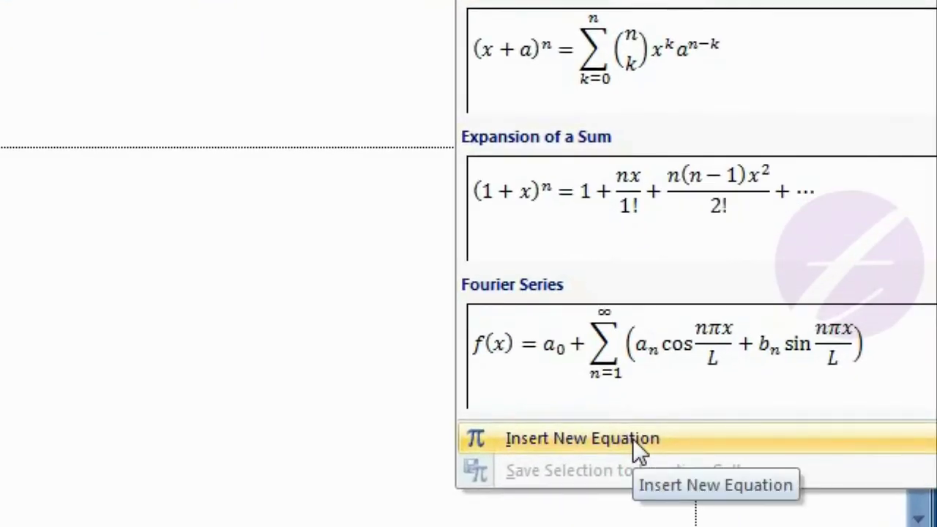
left_click(634, 441)
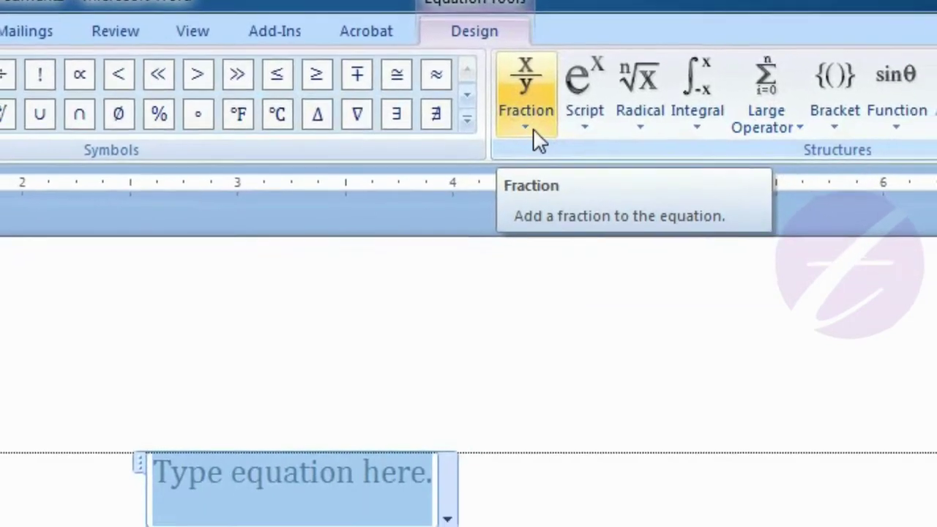
Build a stacked fraction with 1 over 2 in the equation, then delete it.
left_click(555, 176)
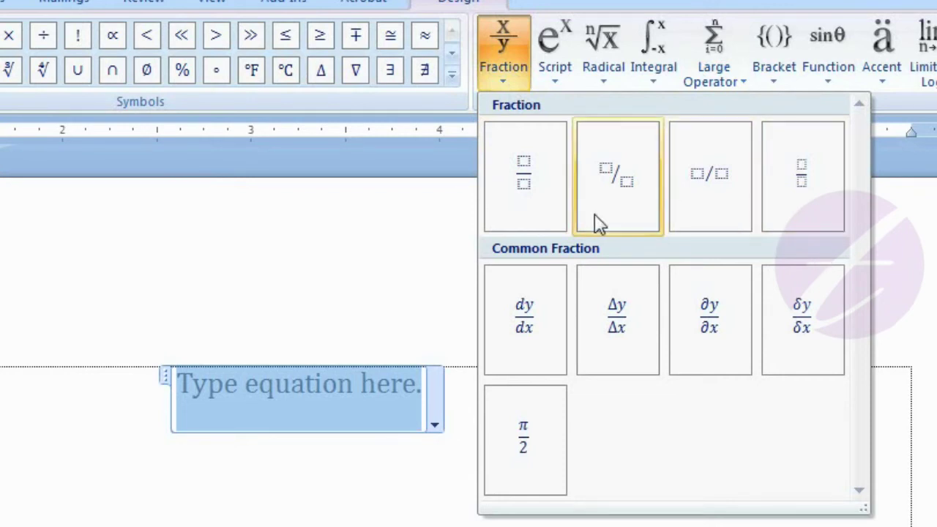
left_click(538, 194)
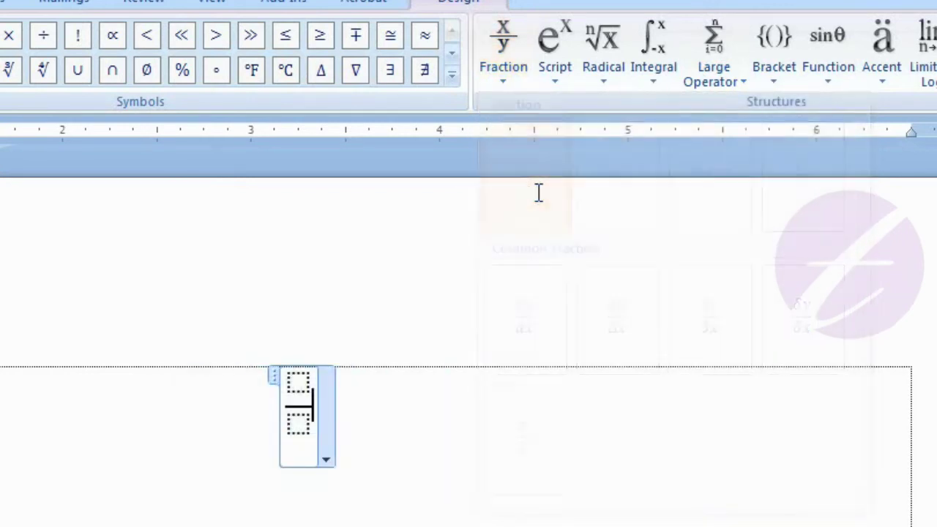
left_click(298, 381)
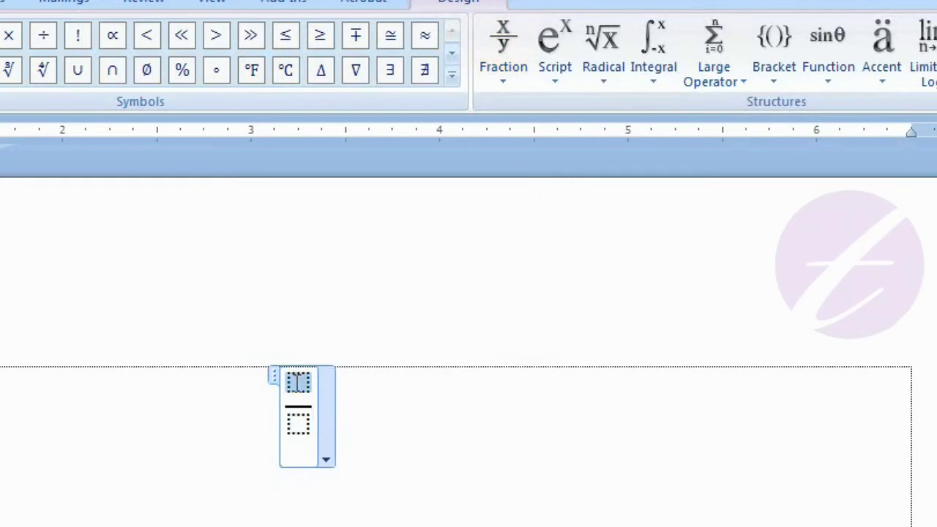
type("1")
left_click(297, 421)
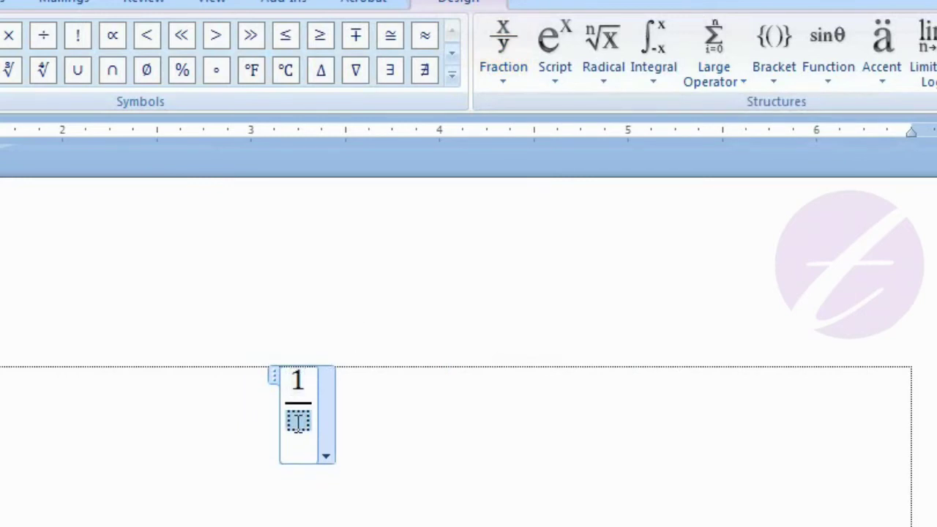
type("2")
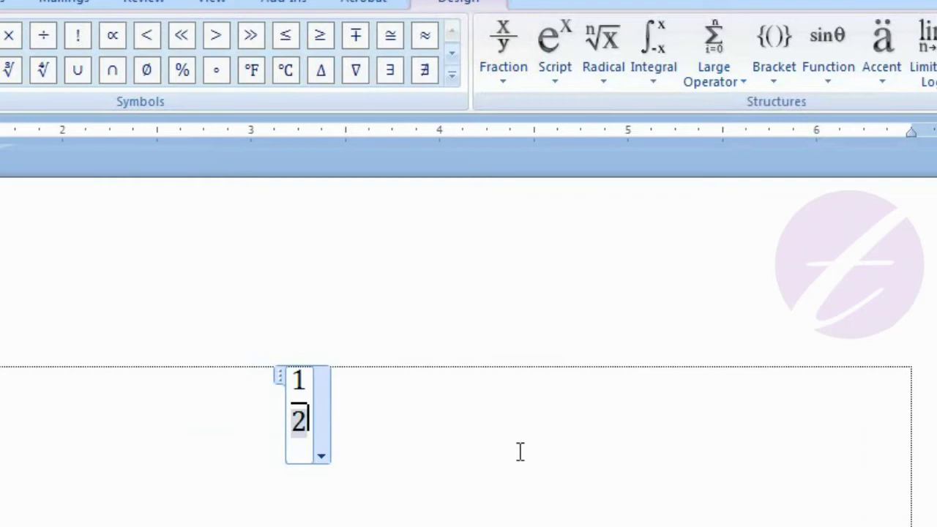
left_click(519, 451)
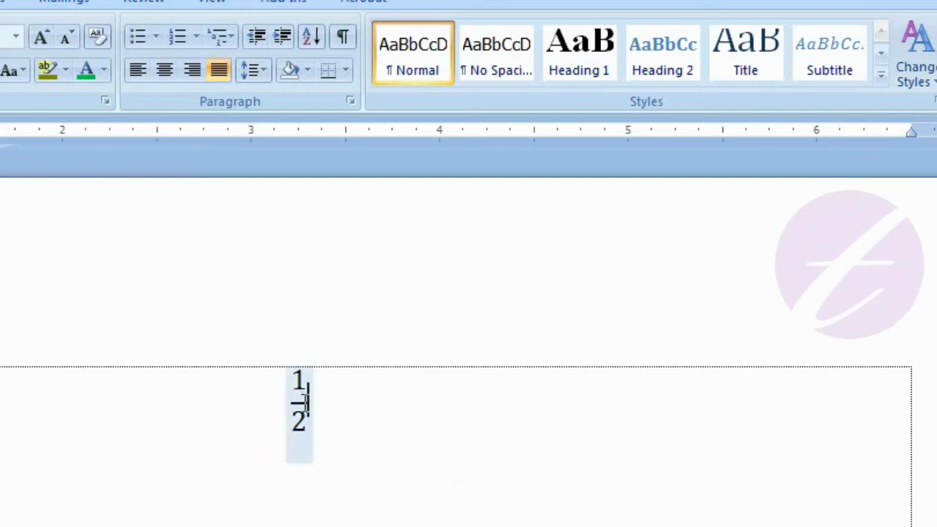
key("BackSpace")
key("BackSpace")
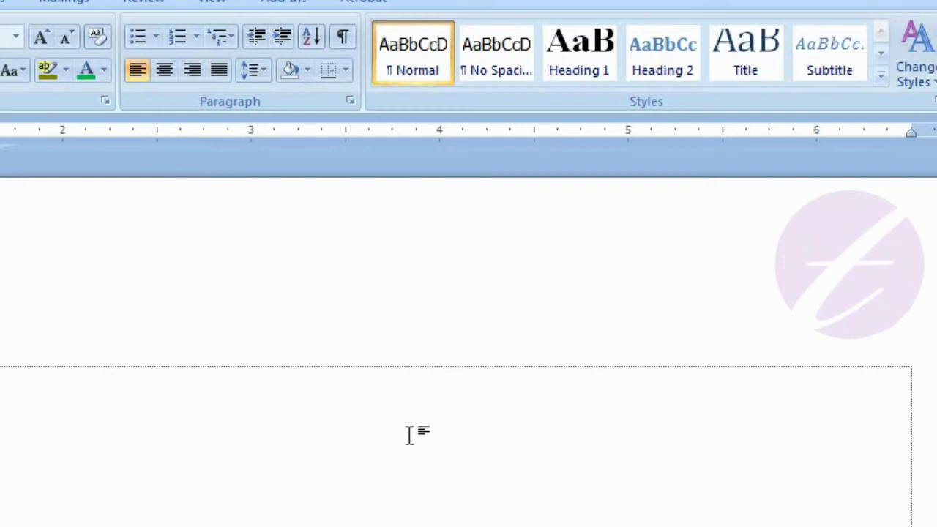
Insert a new blank equation and activate its placeholder for editing.
left_click(103, 29)
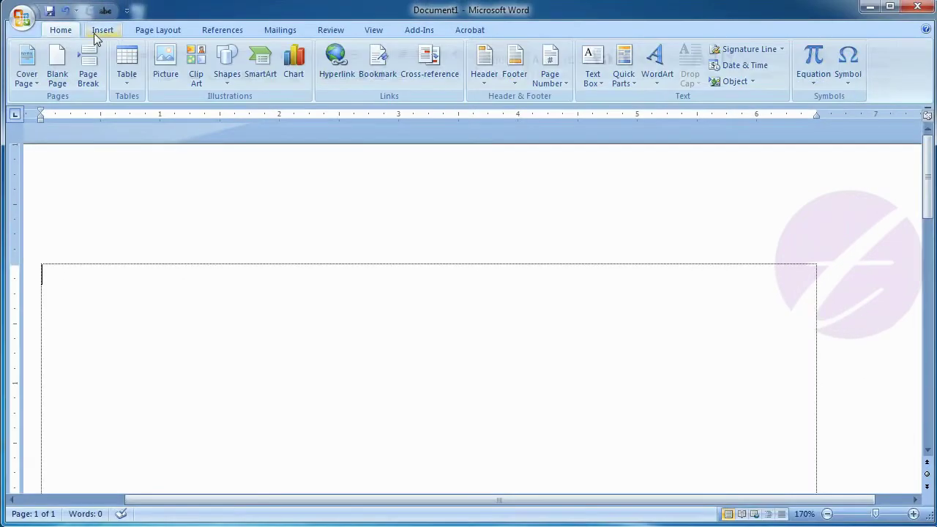
left_click(817, 80)
left_click(796, 413)
left_click(796, 412)
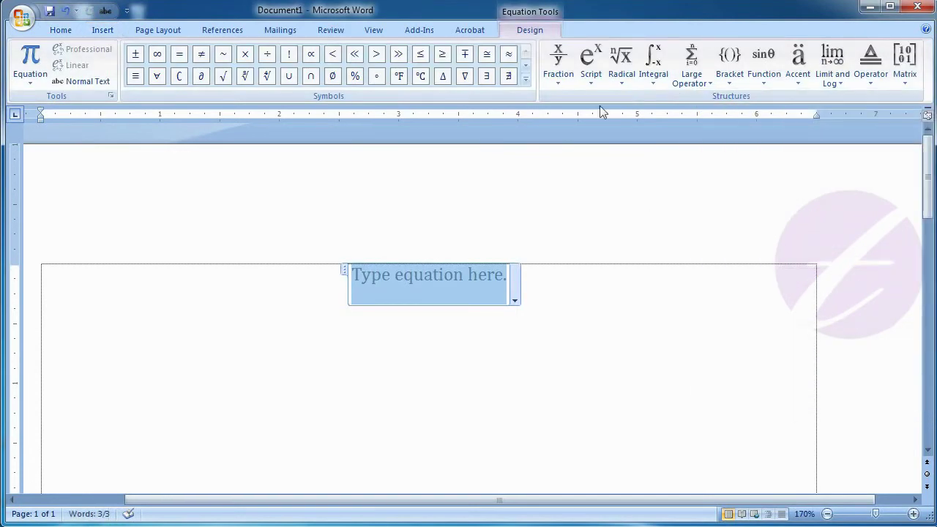
Build a square root of 2 in the equation, then delete it.
left_click(589, 84)
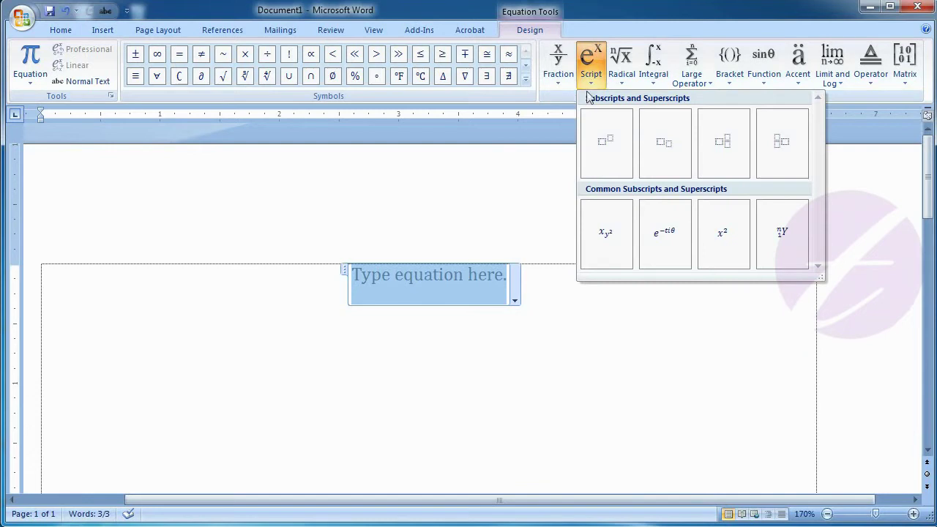
left_click(629, 82)
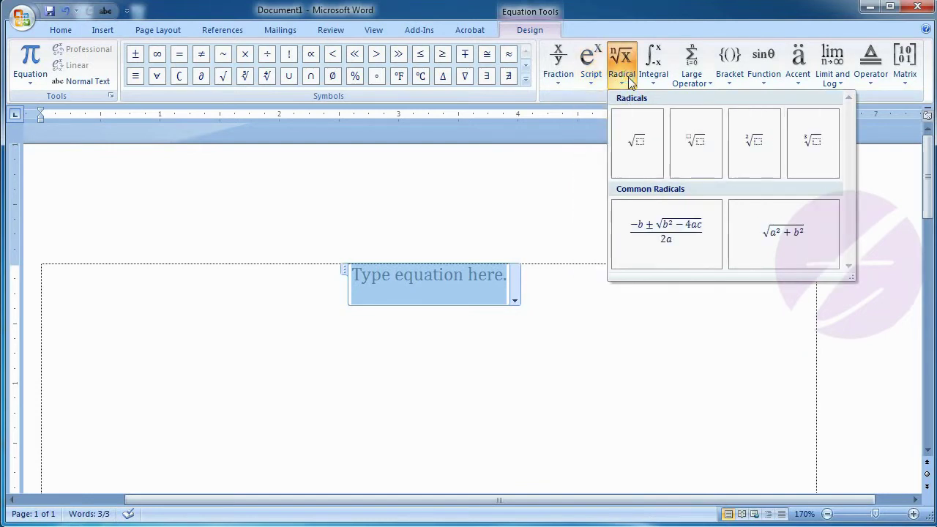
left_click(649, 142)
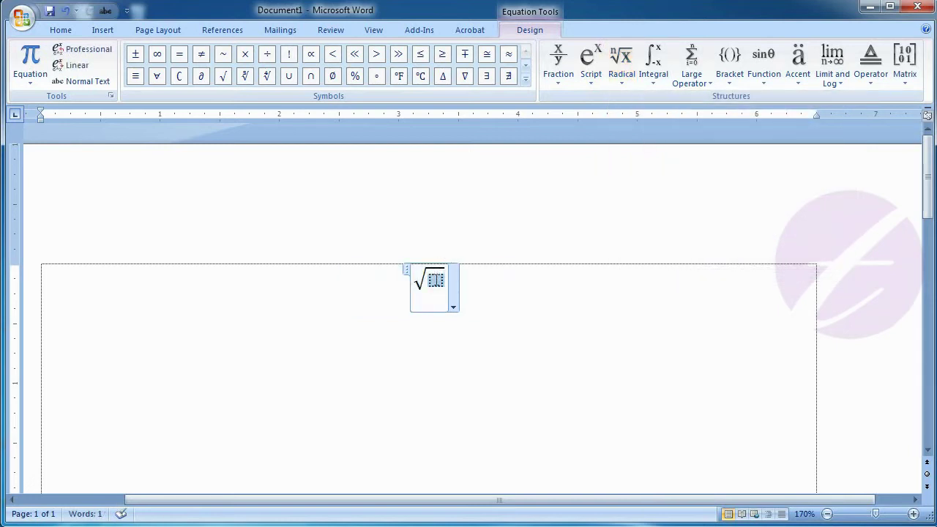
type("2")
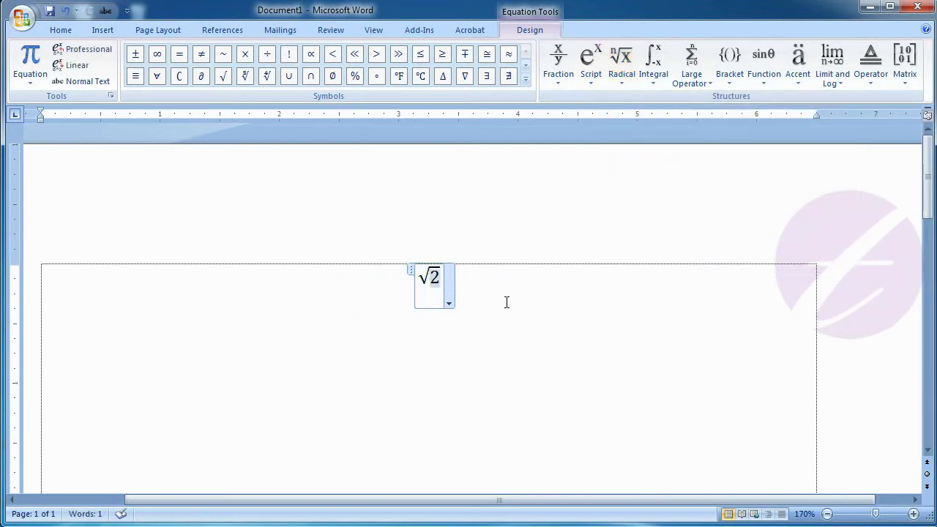
left_click(506, 302)
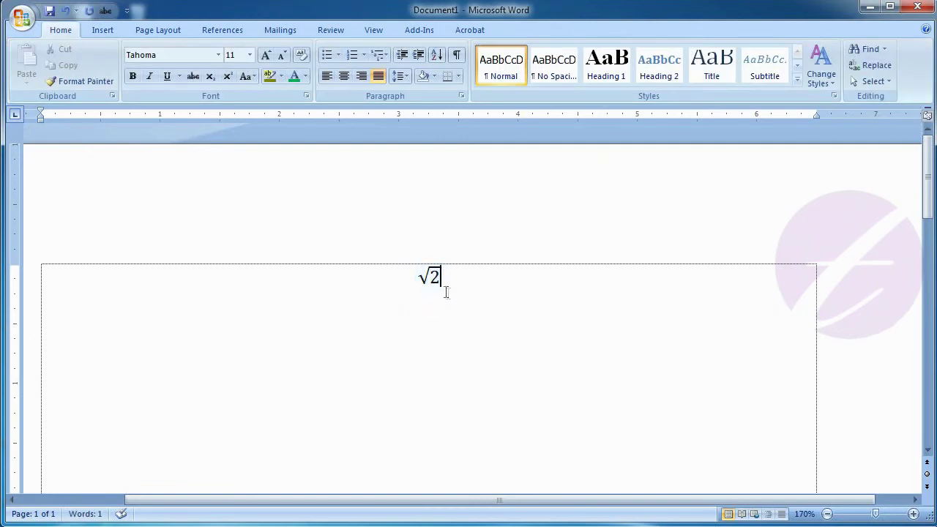
key("BackSpace")
key("BackSpace")
Insert a new blank equation placeholder into the document.
left_click(102, 30)
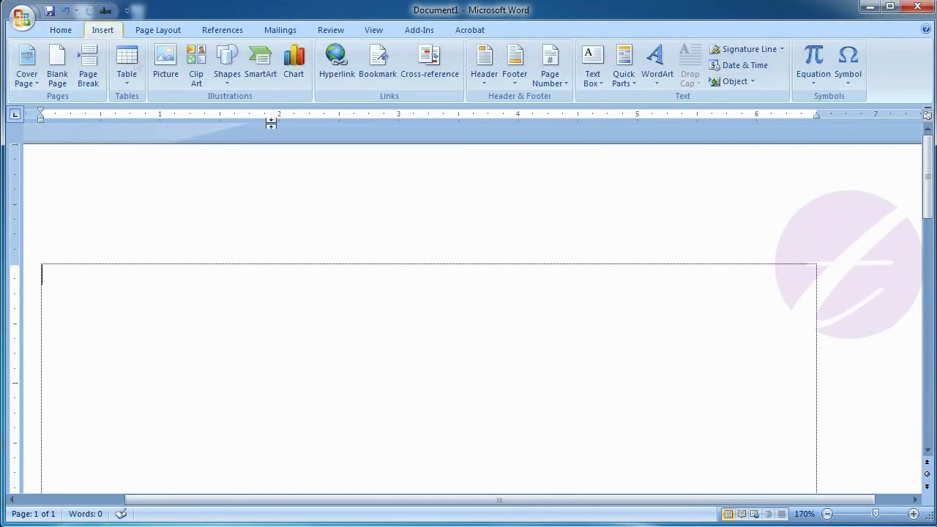
left_click(813, 80)
left_click(795, 410)
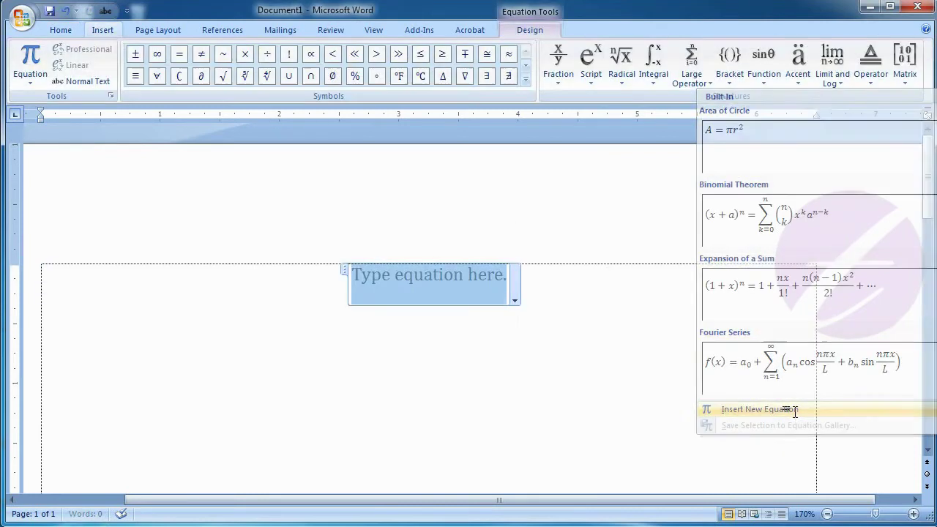
Browse the Integral and Matrix layouts without inserting anything.
left_click(656, 80)
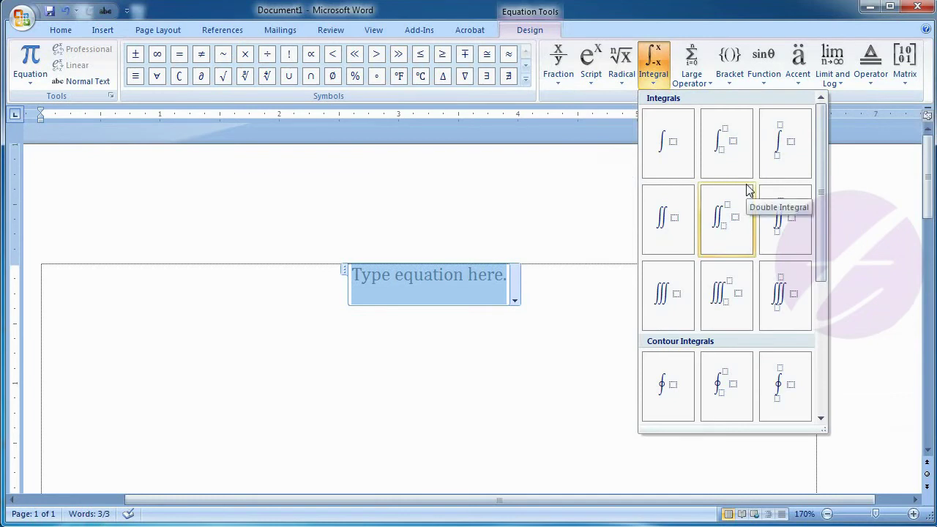
left_click(905, 77)
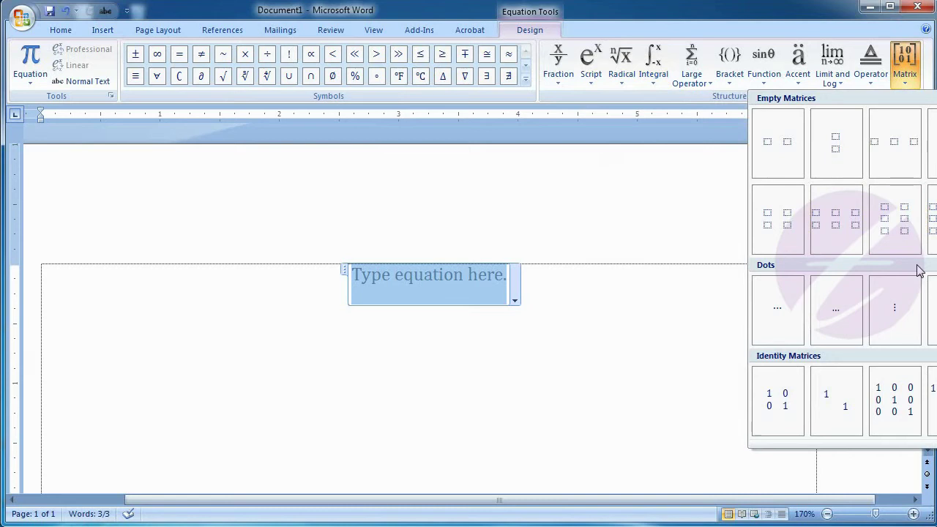
left_click(582, 21)
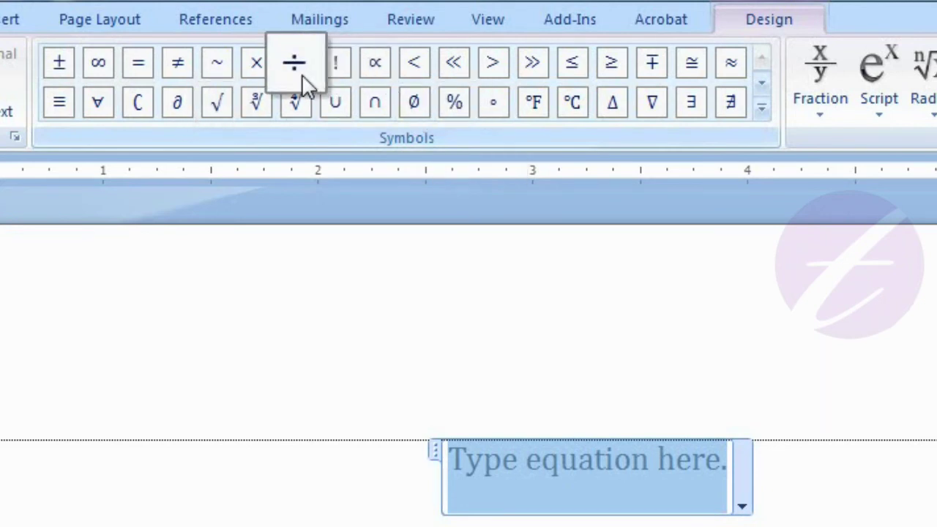
Add the ÷, ×, ±, °F and °C symbols to the equation in that order.
left_click(304, 79)
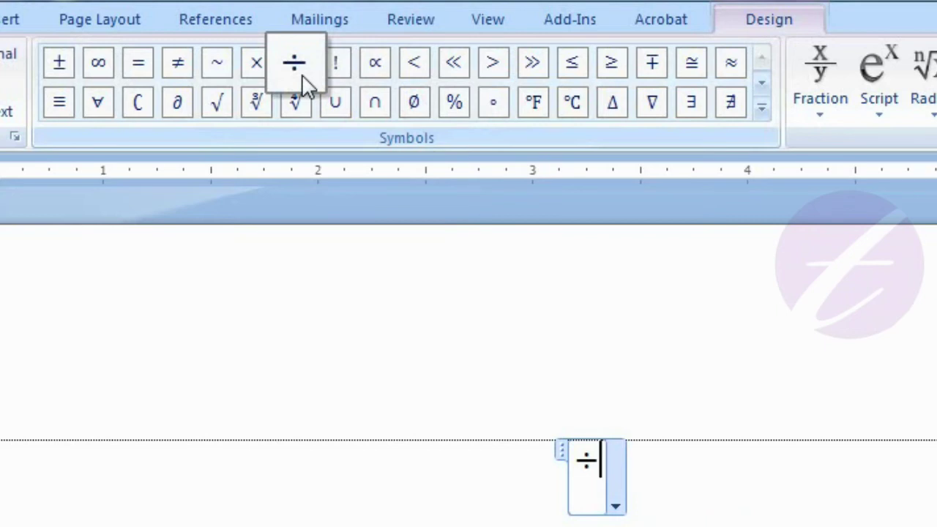
left_click(265, 76)
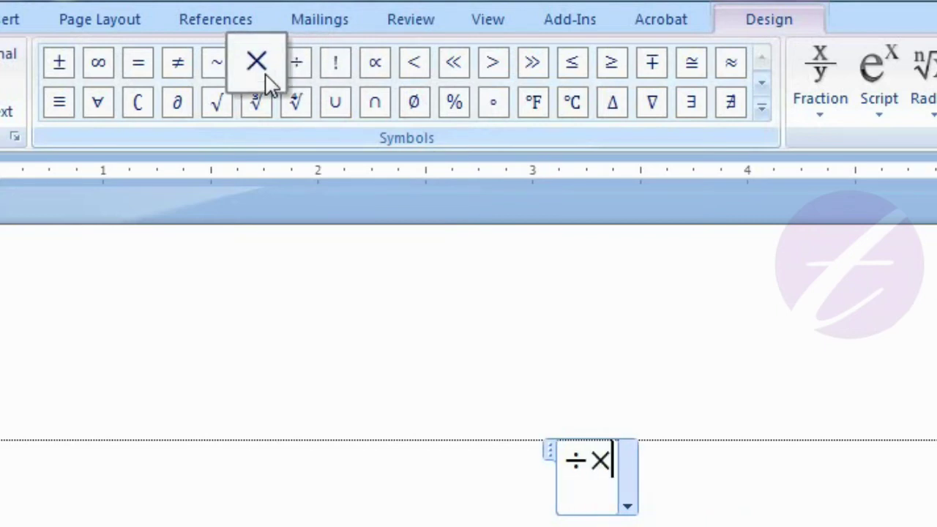
left_click(65, 79)
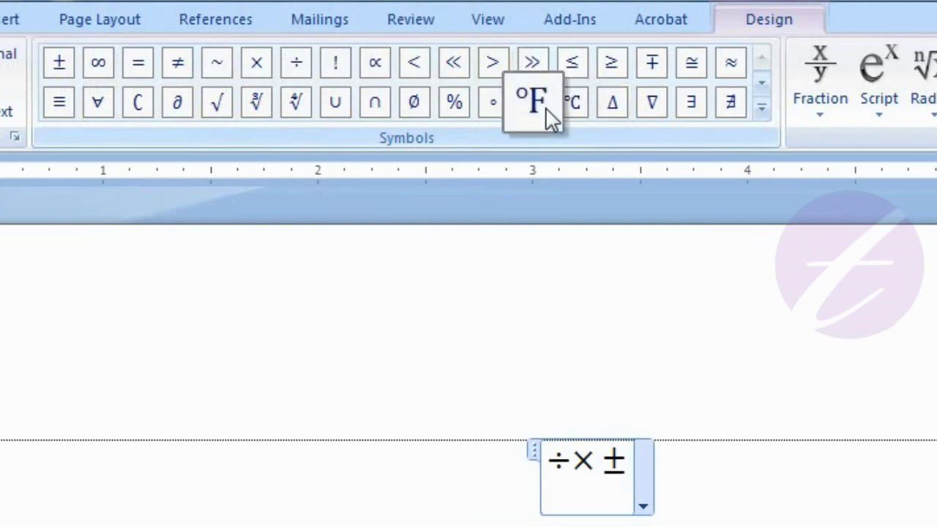
left_click(547, 116)
left_click(578, 121)
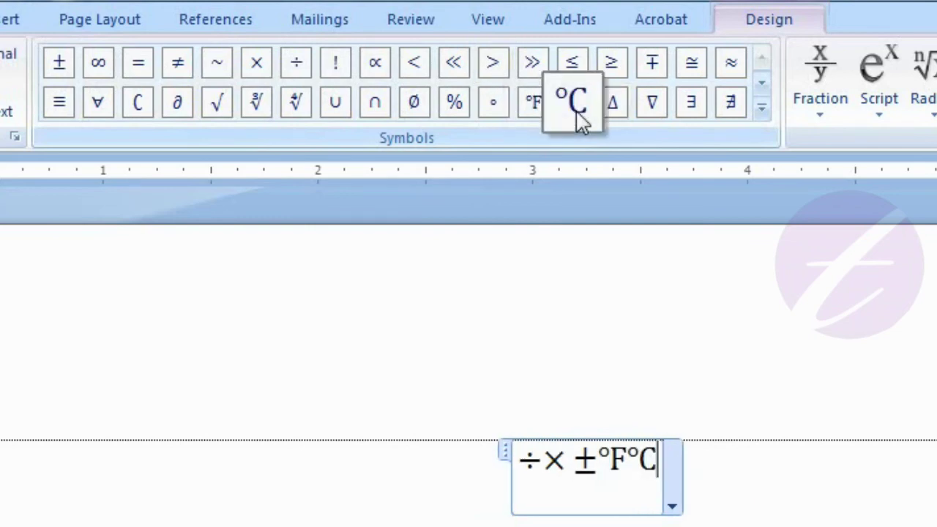